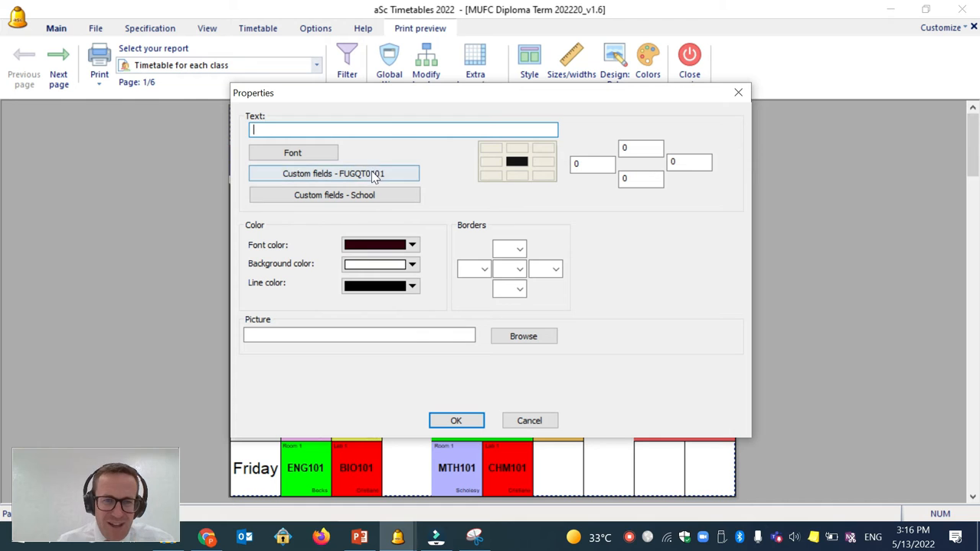
- Fill the header box under the title with the class Name field and set its font colour to dark blue
left_click(359, 170)
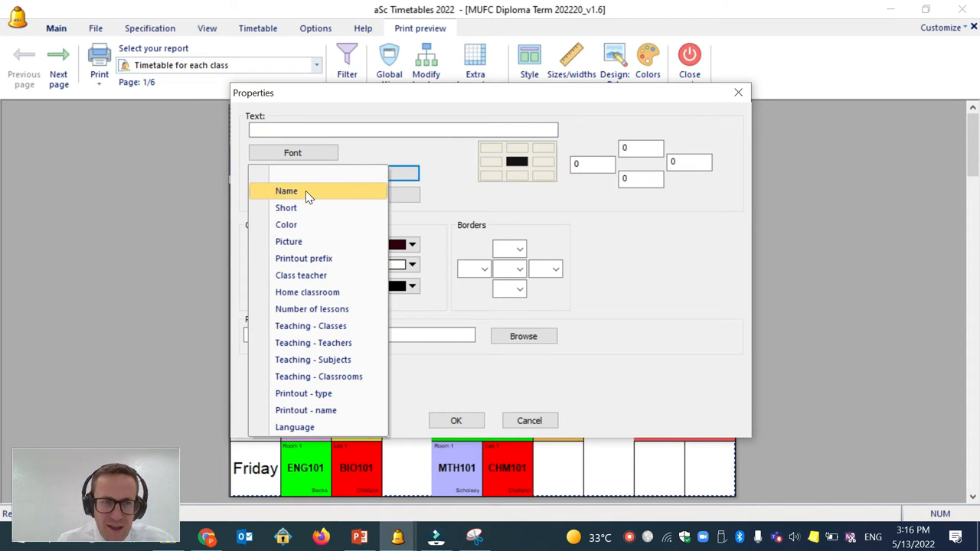
left_click(306, 191)
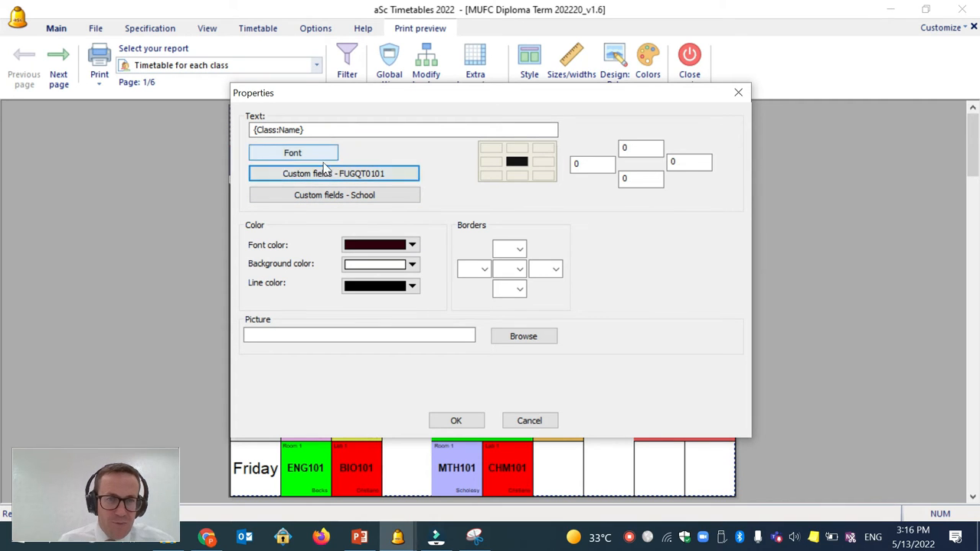
left_click(411, 246)
left_click(420, 296)
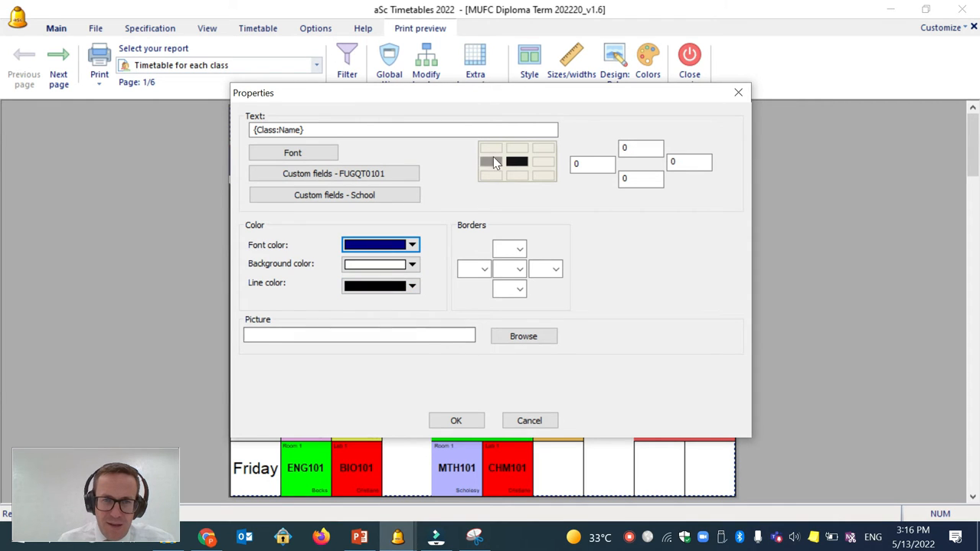
left_click(457, 421)
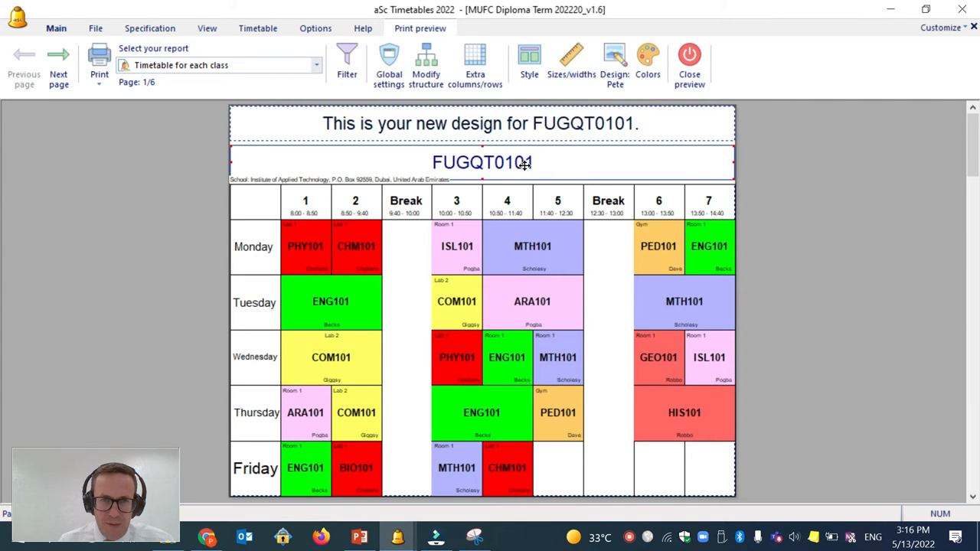
- Replace the title text with "MUFC Diploma Term 202220 May 2022" and set its font colour to dark blue
double_click(520, 125)
left_click_drag(405, 131, 130, 128)
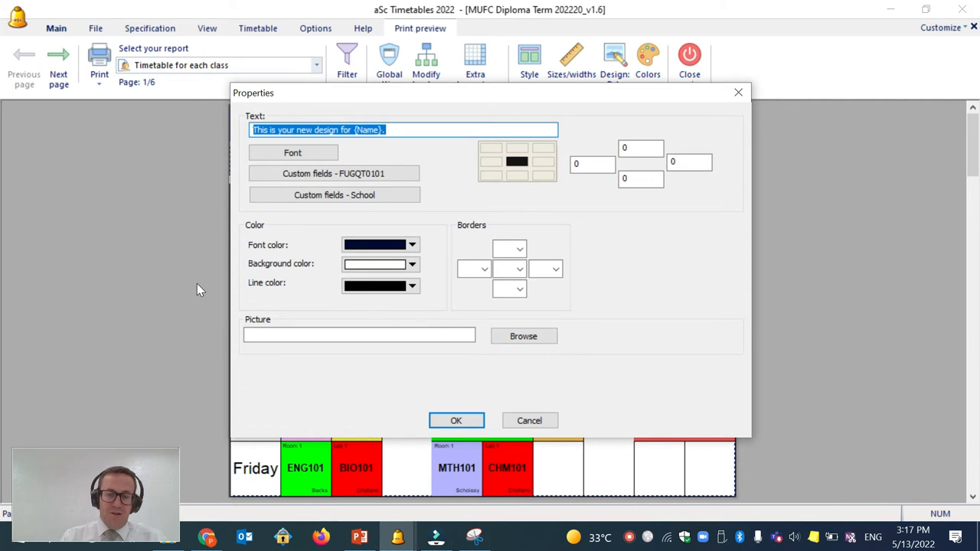
type("M")
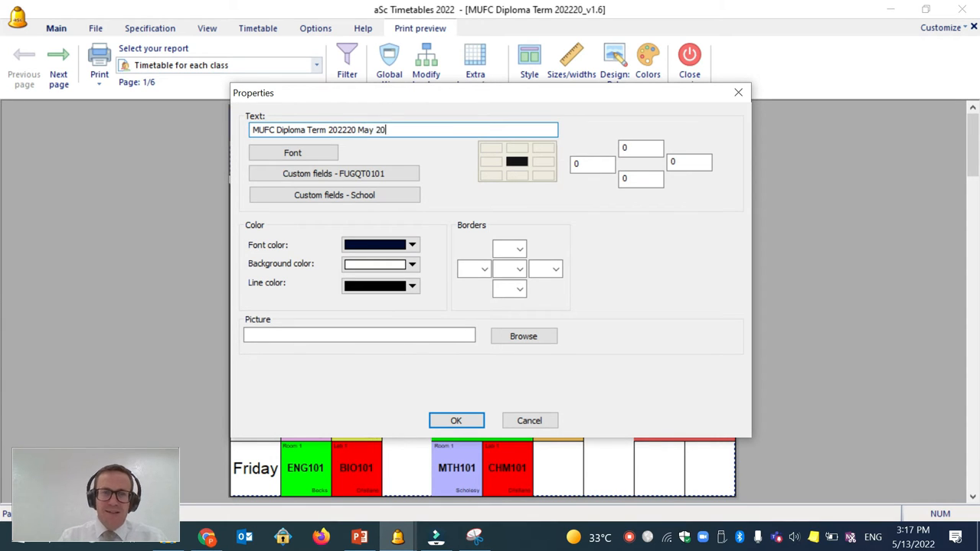
left_click(394, 245)
left_click(421, 285)
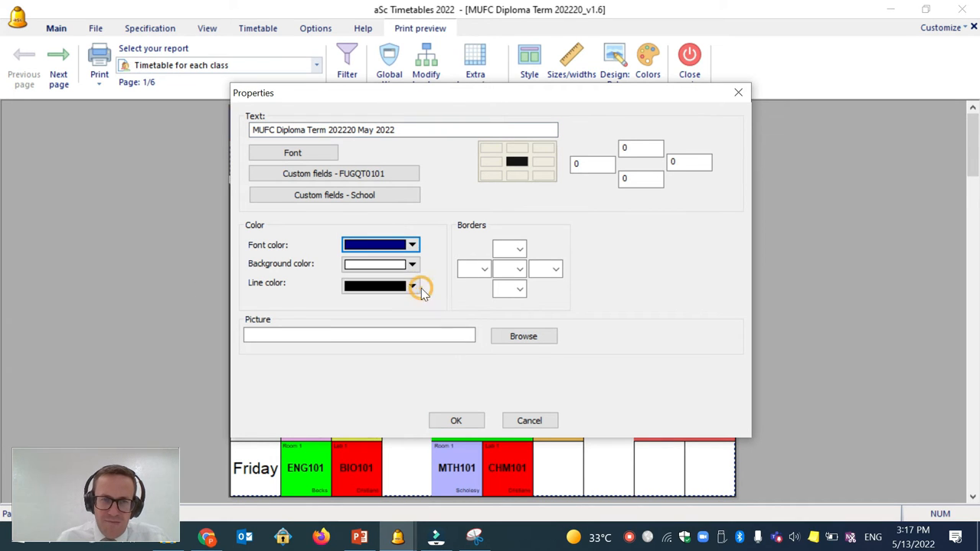
left_click(456, 420)
left_click(588, 211)
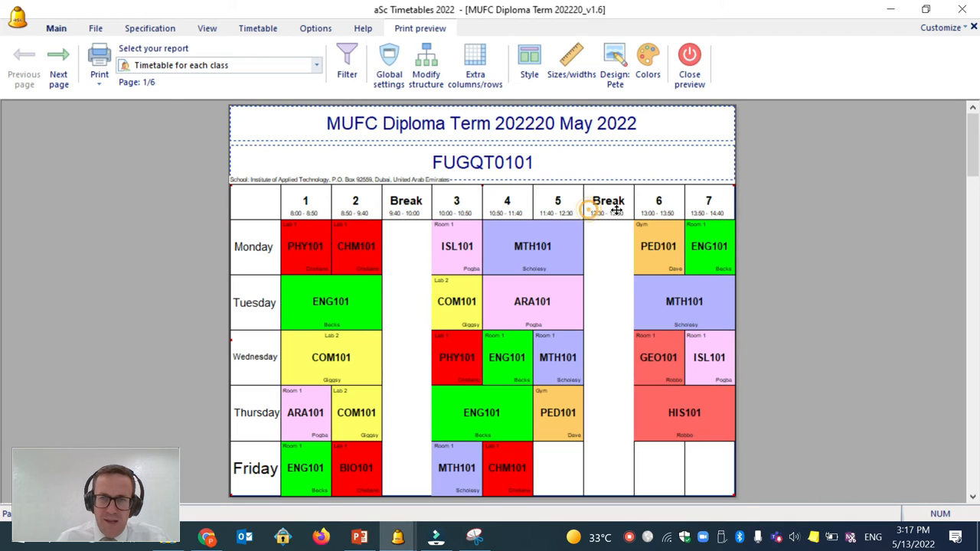
- Page through the class timetables to check the new title and class name heading
left_click(58, 68)
left_click(446, 299)
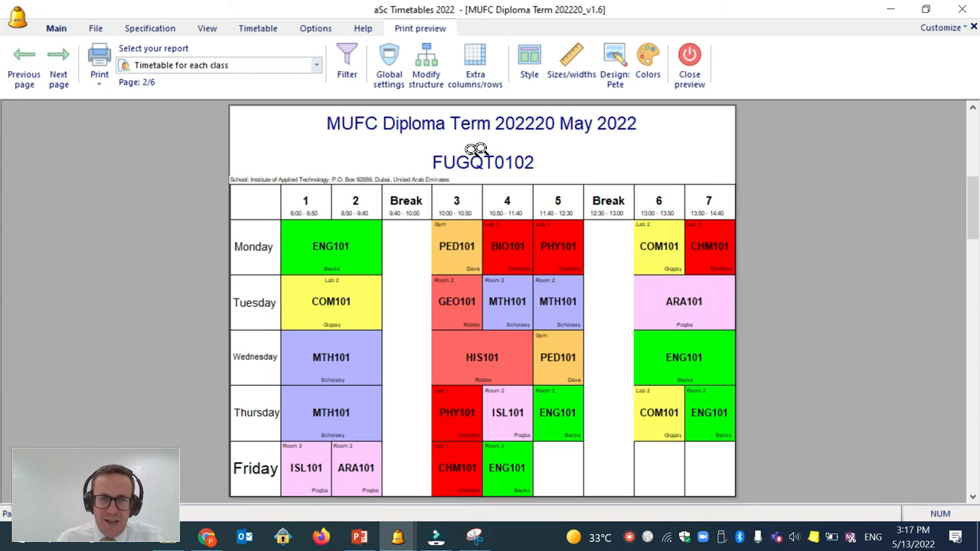
left_click(50, 74)
left_click(51, 74)
left_click(50, 75)
left_click(50, 74)
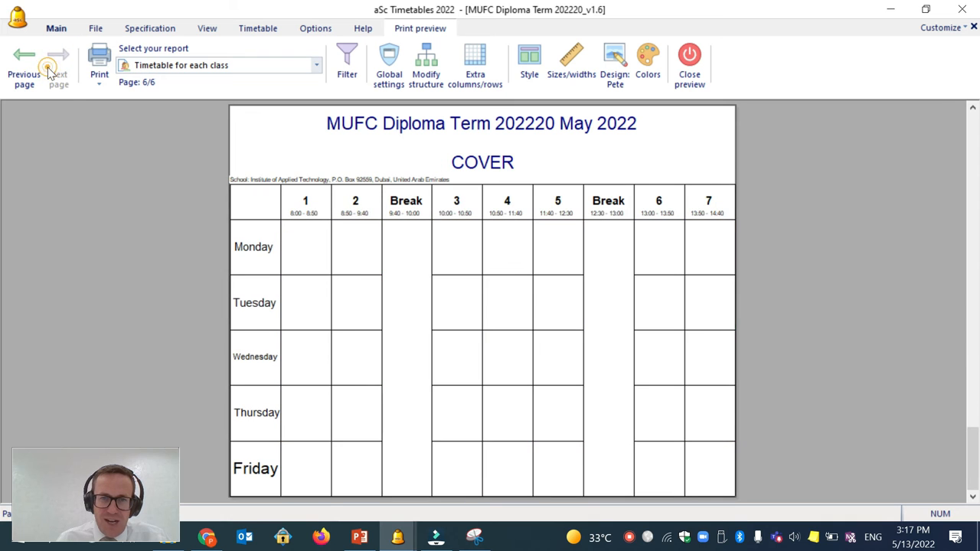
- Preview the Timetable for each teacher report across several pages and return to Timetable for each class
left_click(182, 67)
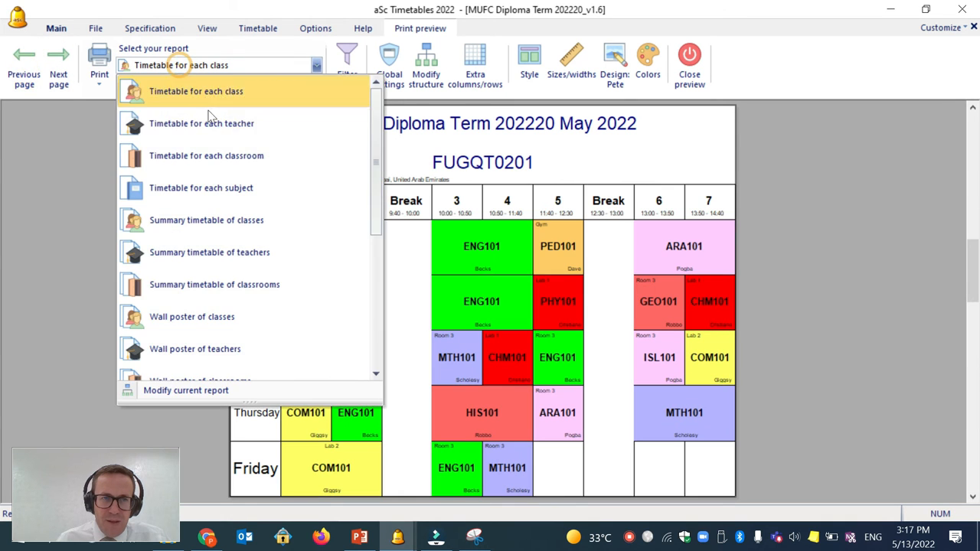
left_click(212, 121)
left_click(55, 75)
left_click(57, 74)
left_click(57, 75)
left_click(57, 75)
left_click(21, 72)
left_click(22, 73)
left_click(182, 66)
left_click(200, 90)
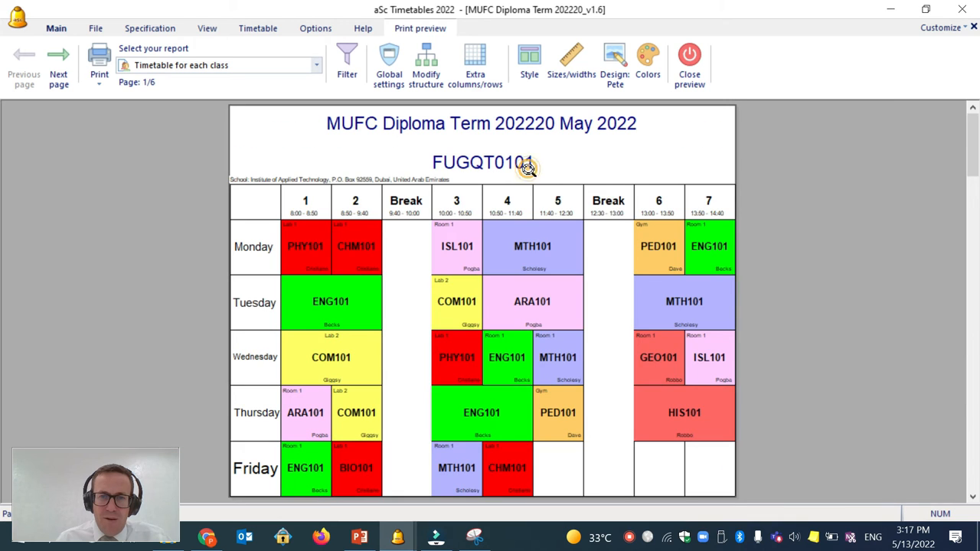
- Reopen the design for editing, narrow the class name box and place it beneath the title's left half
right_click(526, 163)
left_click(612, 172)
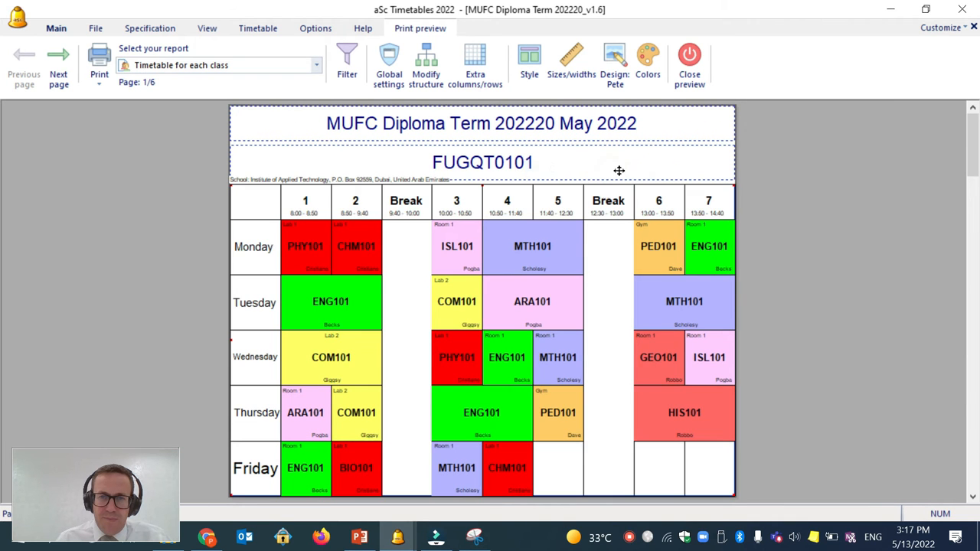
double_click(279, 161)
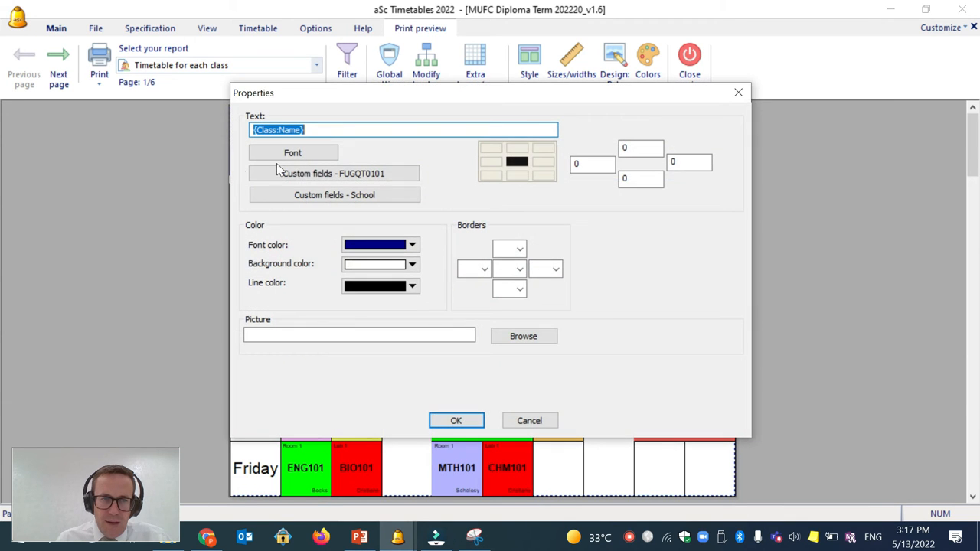
left_click(529, 421)
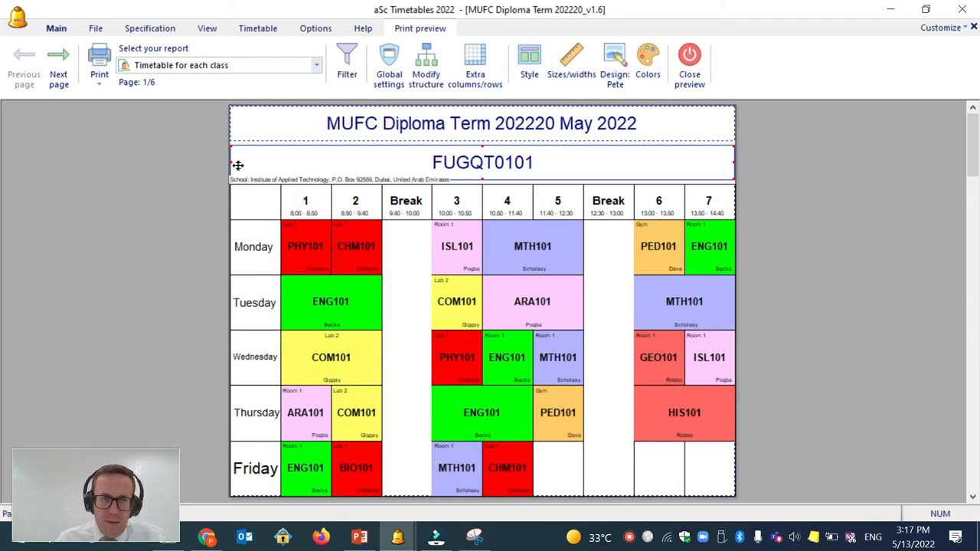
left_click_drag(230, 162, 428, 162)
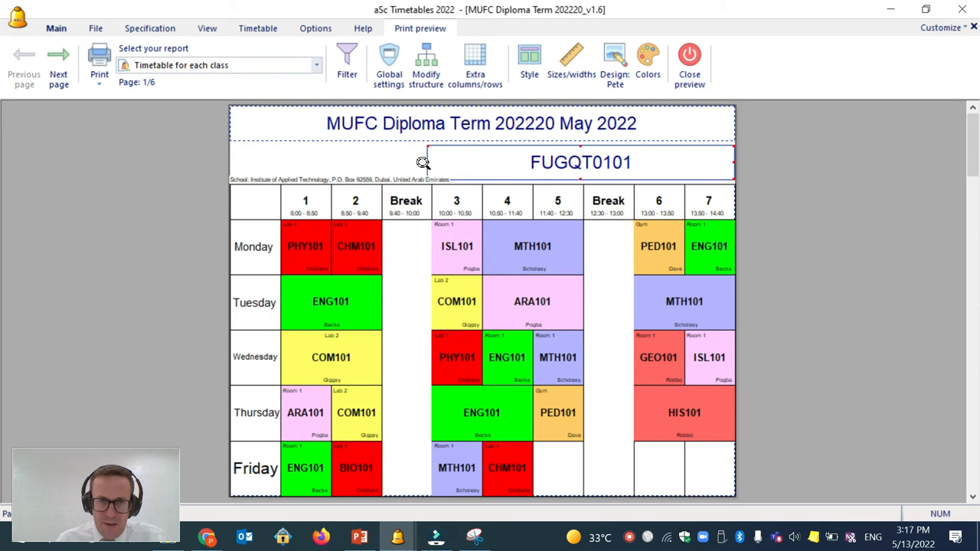
left_click(436, 163)
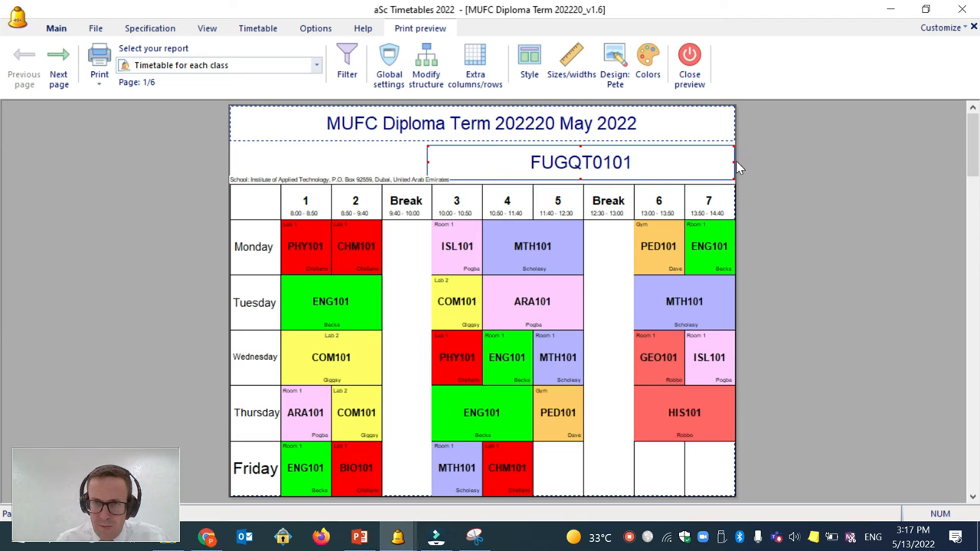
left_click_drag(734, 162, 620, 161)
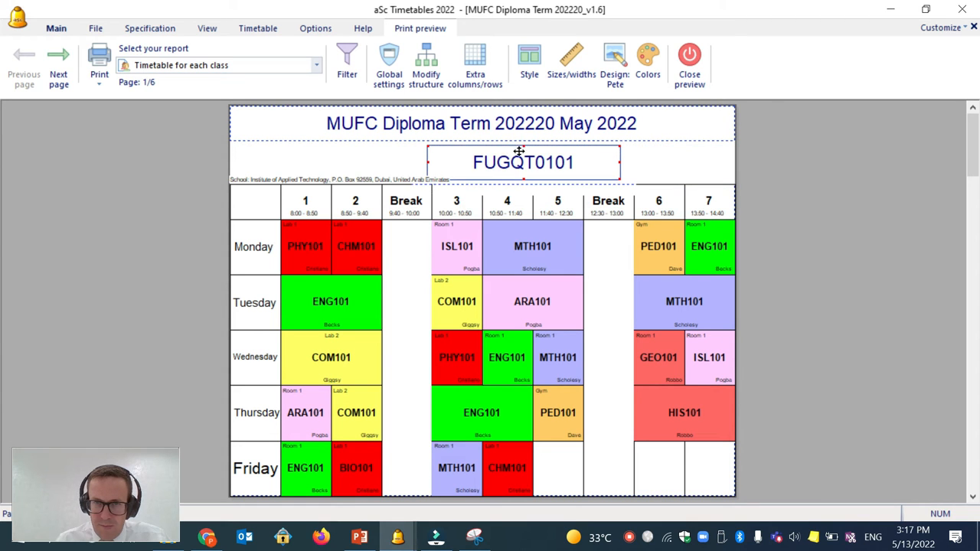
left_click_drag(508, 146, 338, 143)
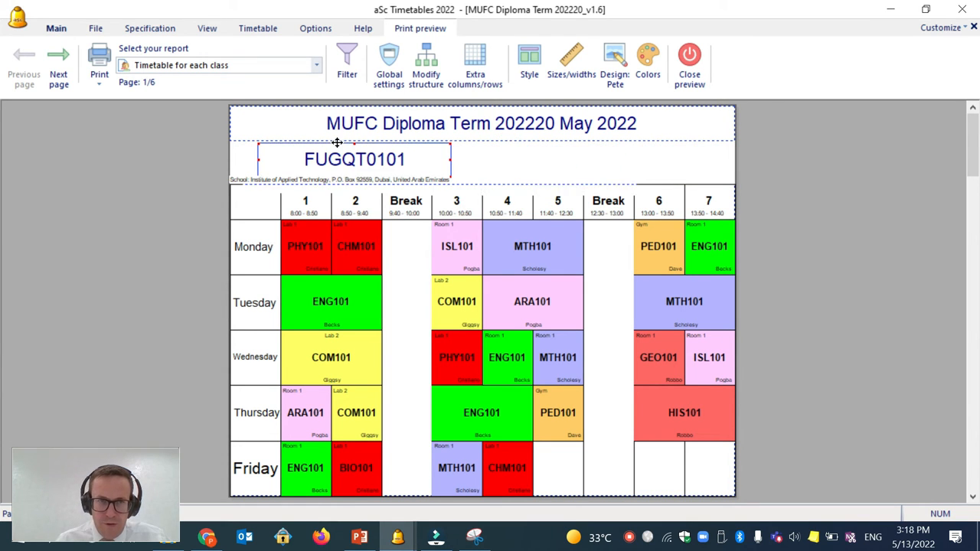
- Add a text object to the header that contains only the Class teacher field
right_click(553, 161)
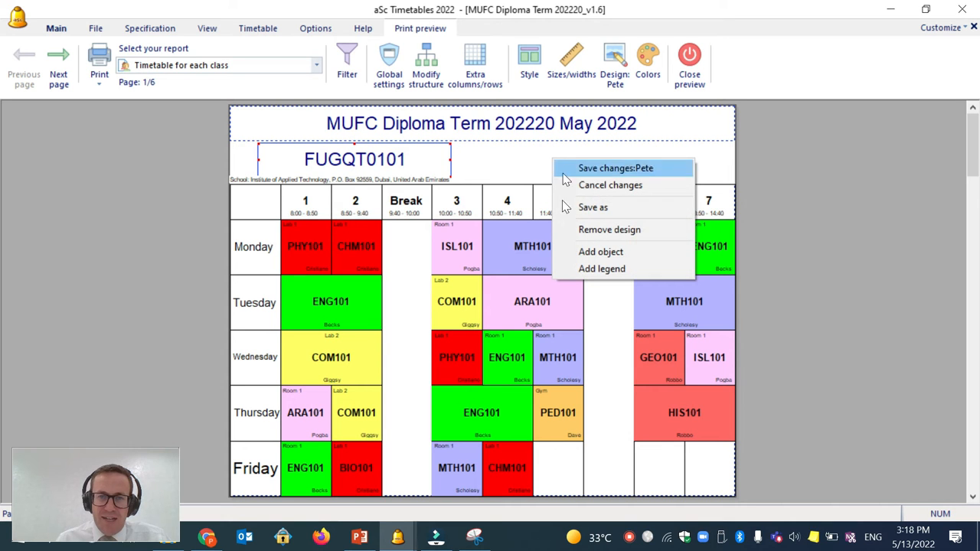
left_click(588, 253)
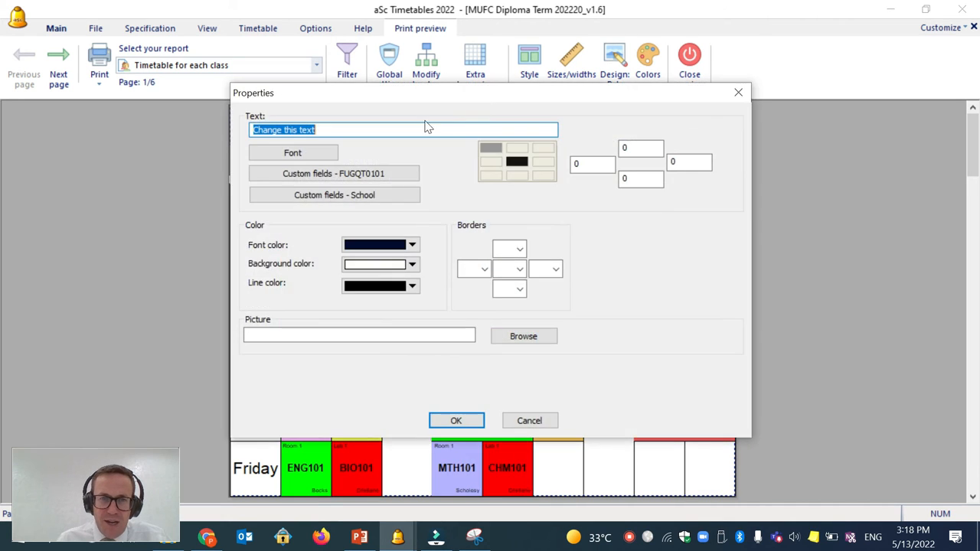
left_click(342, 175)
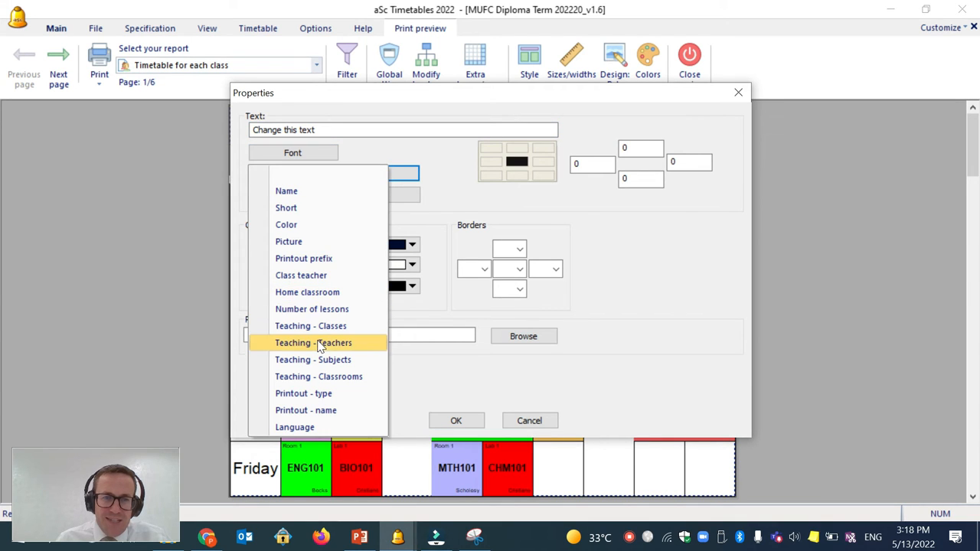
left_click(322, 276)
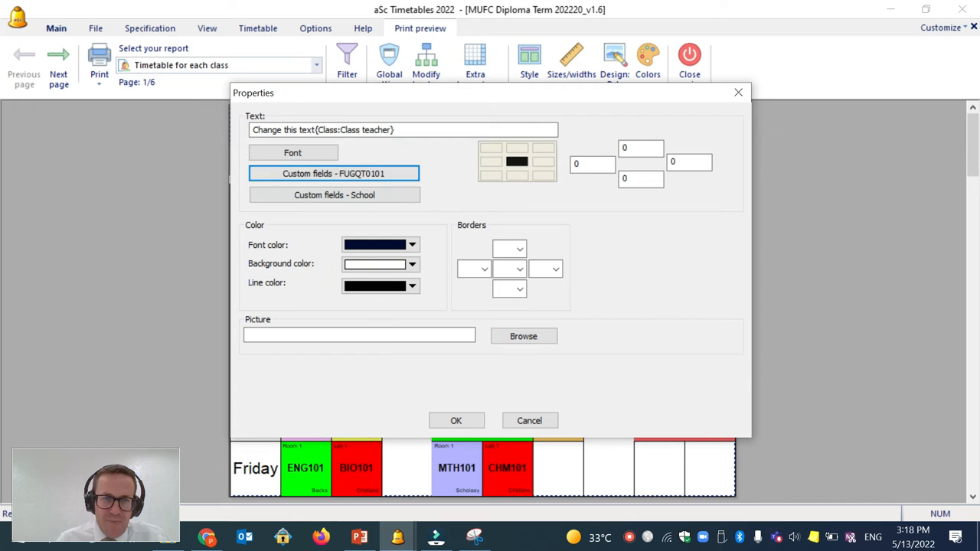
left_click_drag(254, 131, 313, 130)
key("Delete")
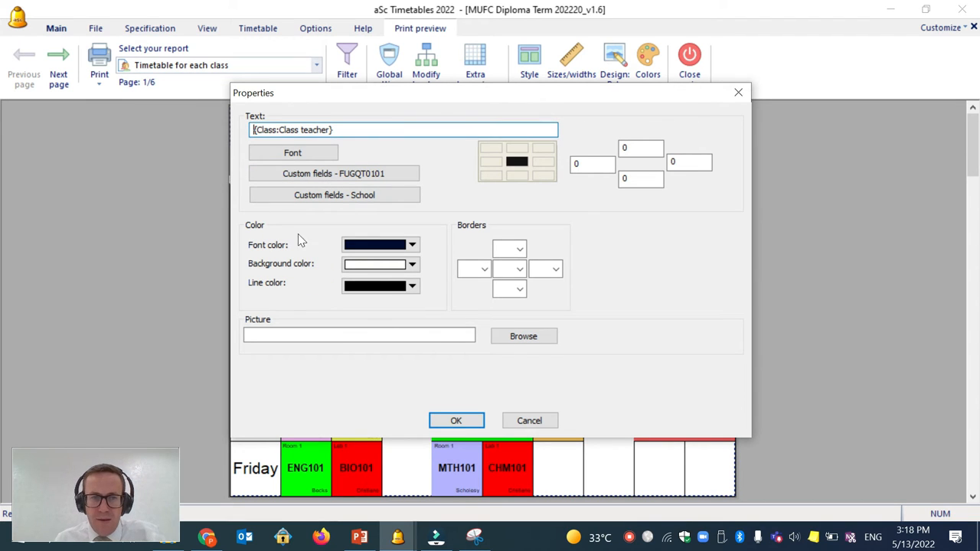
- Format the class teacher object with a dark blue font colour and a font size of 3%
left_click(412, 245)
left_click(420, 284)
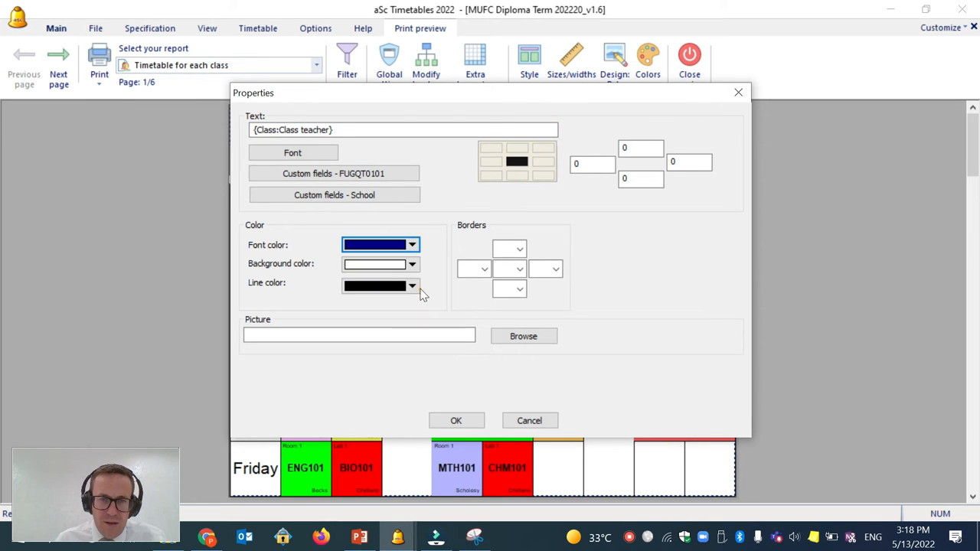
left_click(335, 152)
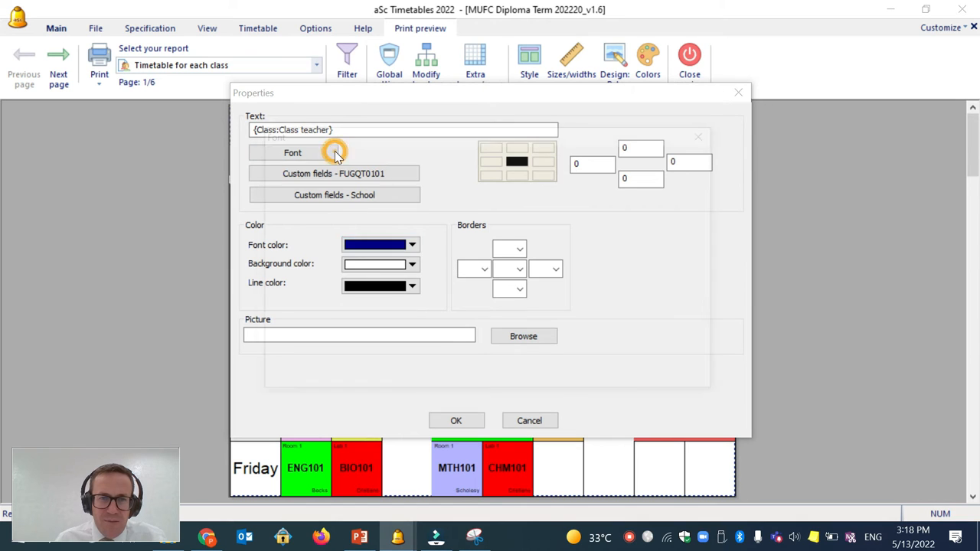
double_click(470, 337)
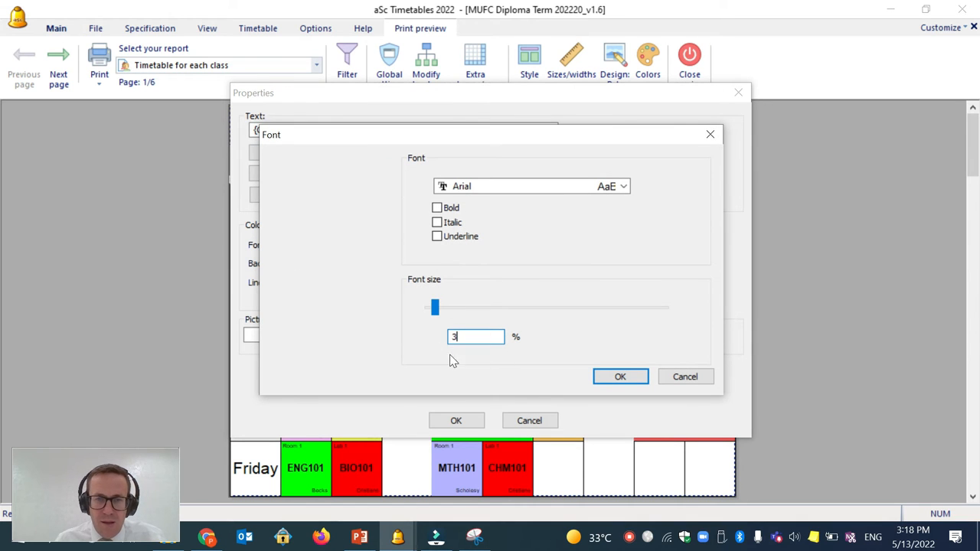
left_click(610, 376)
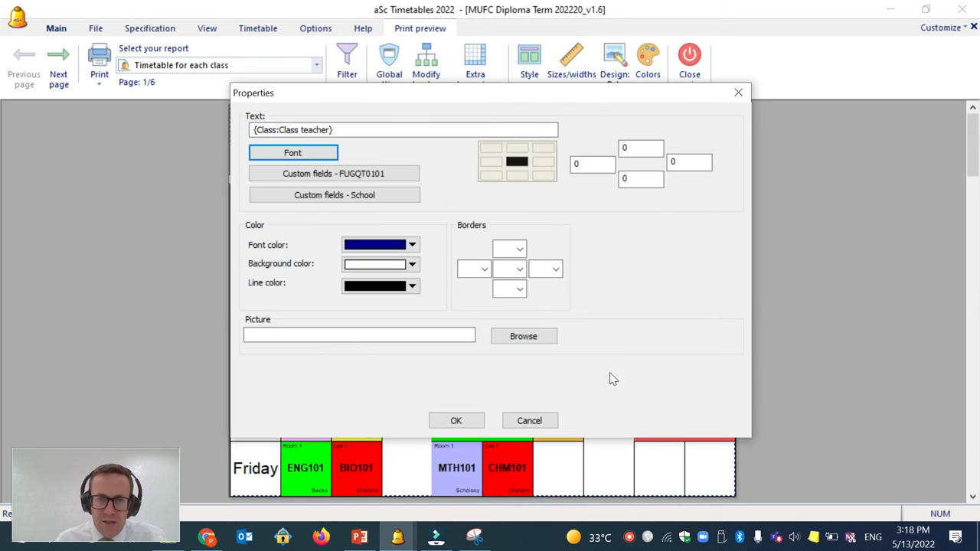
left_click(458, 422)
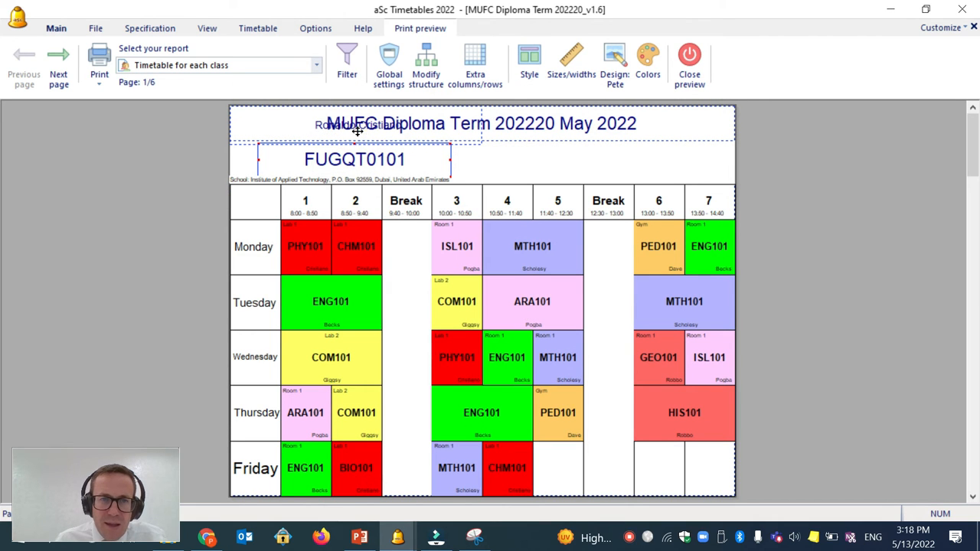
- Place the class teacher box directly to the right of the class name box and narrow it
left_click_drag(311, 125, 532, 158)
left_click_drag(701, 160, 606, 160)
left_click_drag(509, 143, 515, 145)
- Add another text object to the header and append the Home classroom field to its placeholder text
right_click(629, 162)
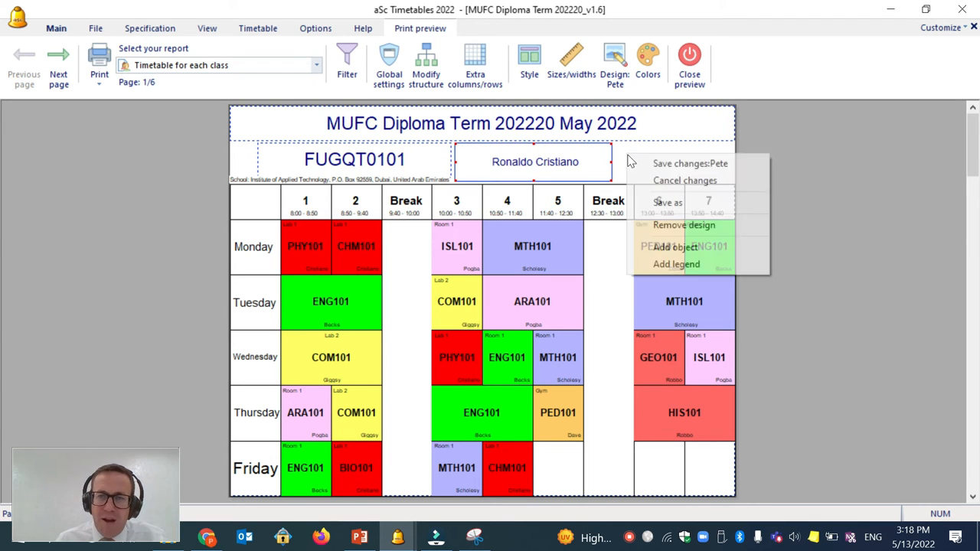
left_click(675, 247)
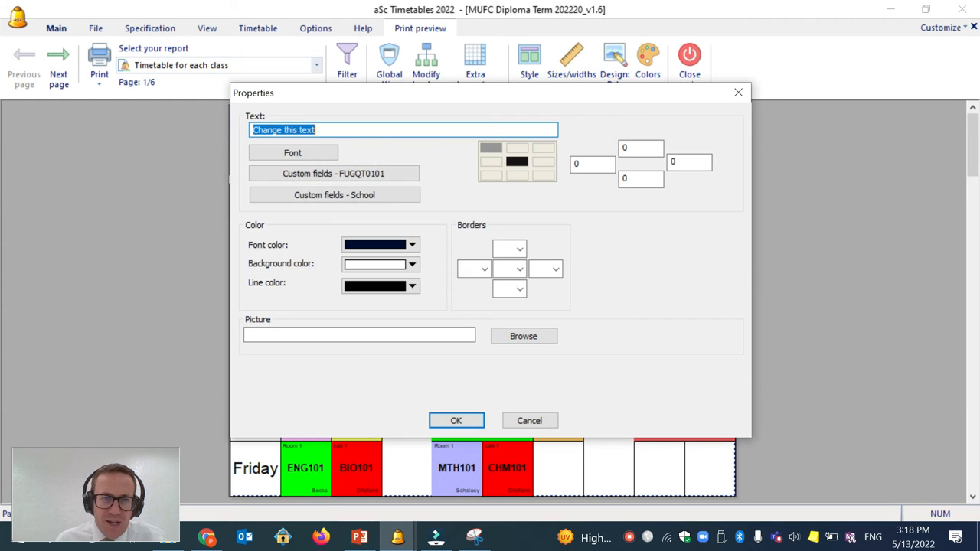
left_click(341, 177)
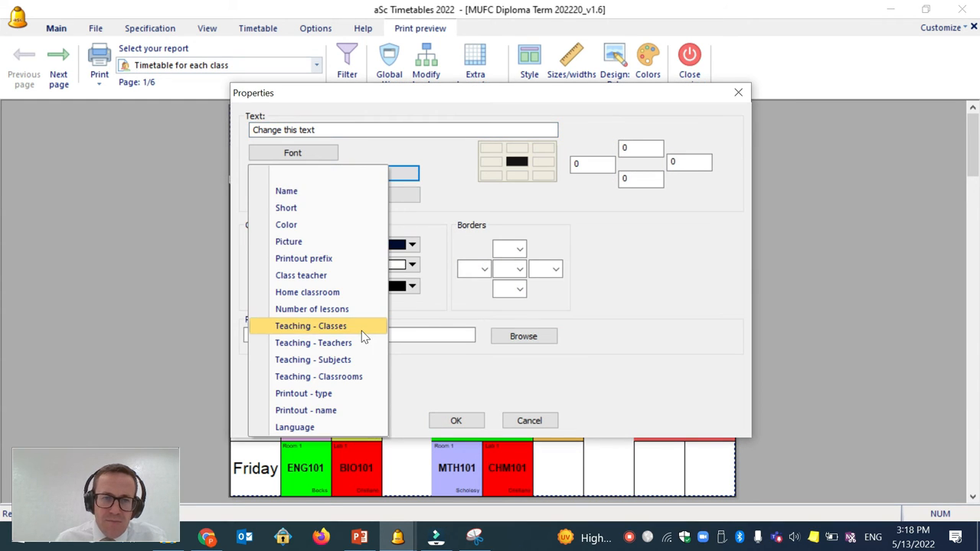
left_click(327, 291)
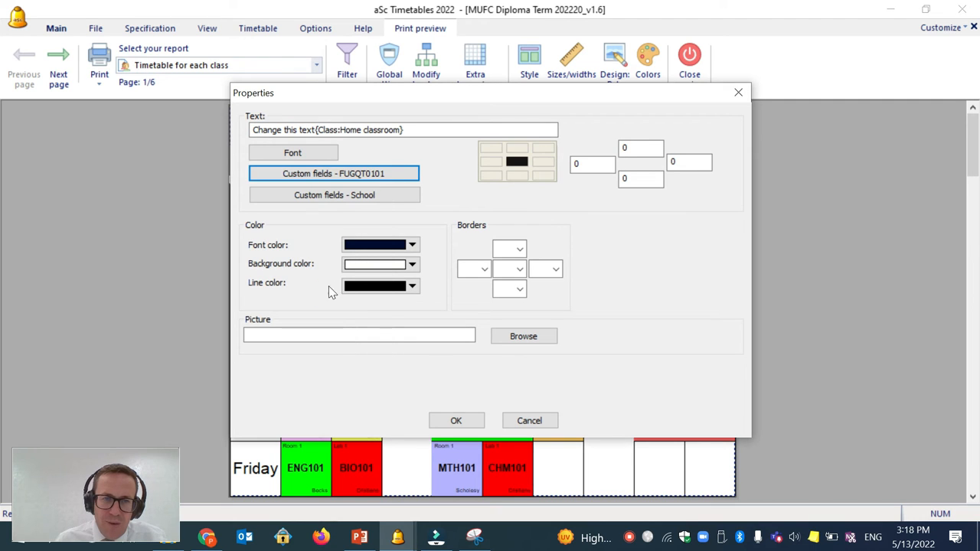
- Format the home classroom object with a dark blue background, a white font colour and a smaller font size
left_click(411, 265)
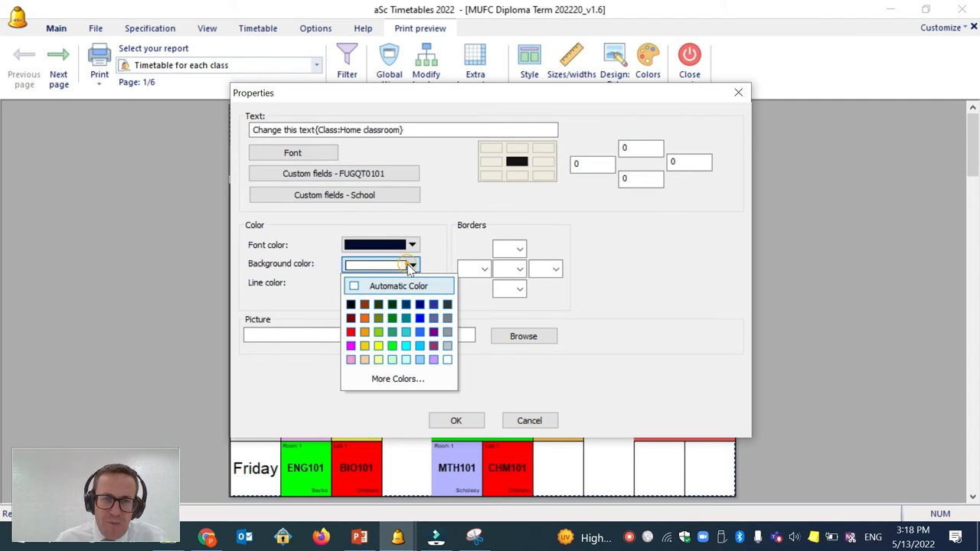
left_click(419, 305)
left_click(412, 245)
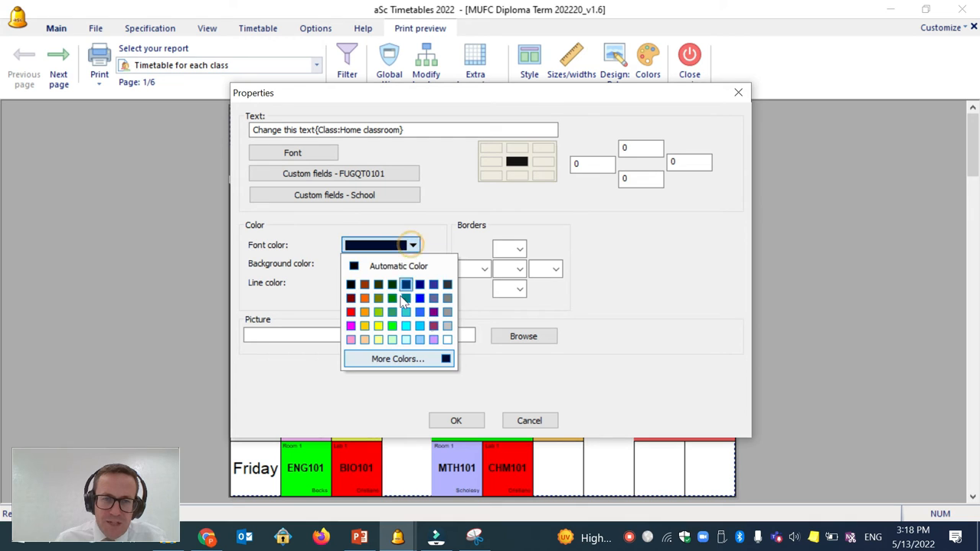
left_click(451, 336)
left_click(295, 156)
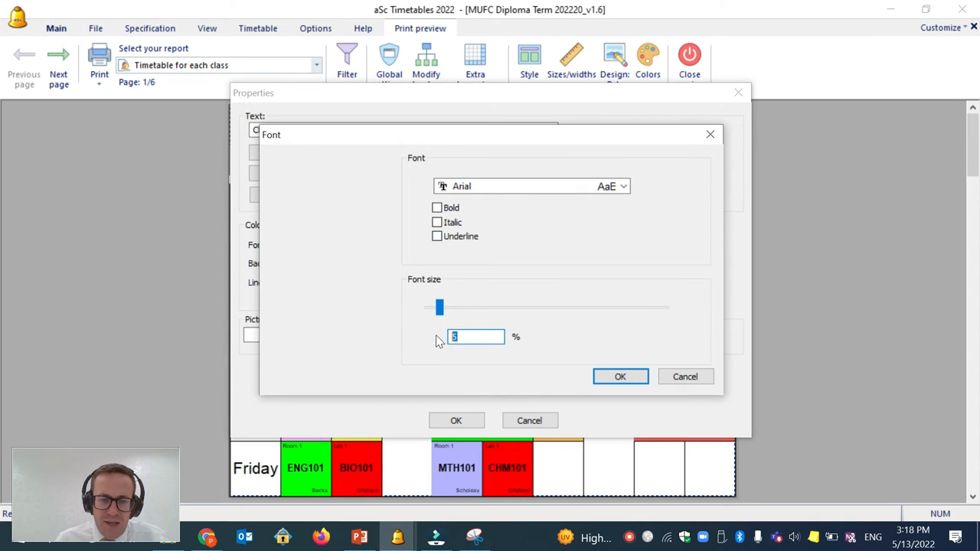
left_click(620, 377)
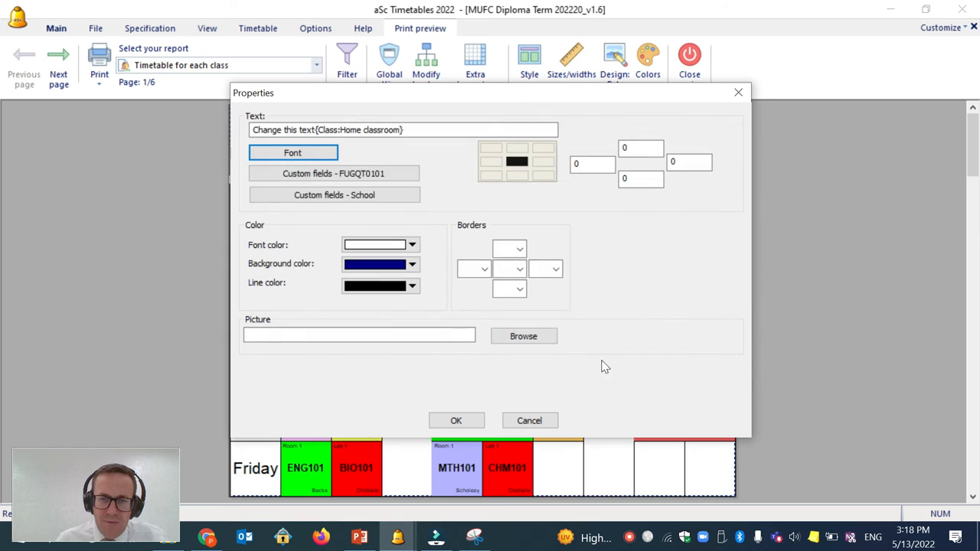
left_click(479, 426)
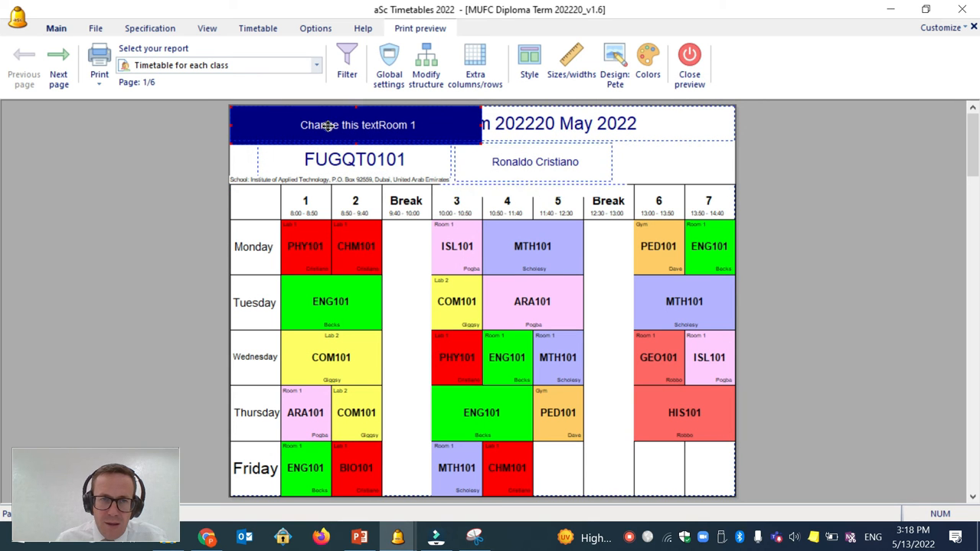
- Remove the placeholder words "Change this text" from the home classroom object, keeping only the Home classroom field
double_click(328, 124)
left_click(316, 130)
key("shift+Home")
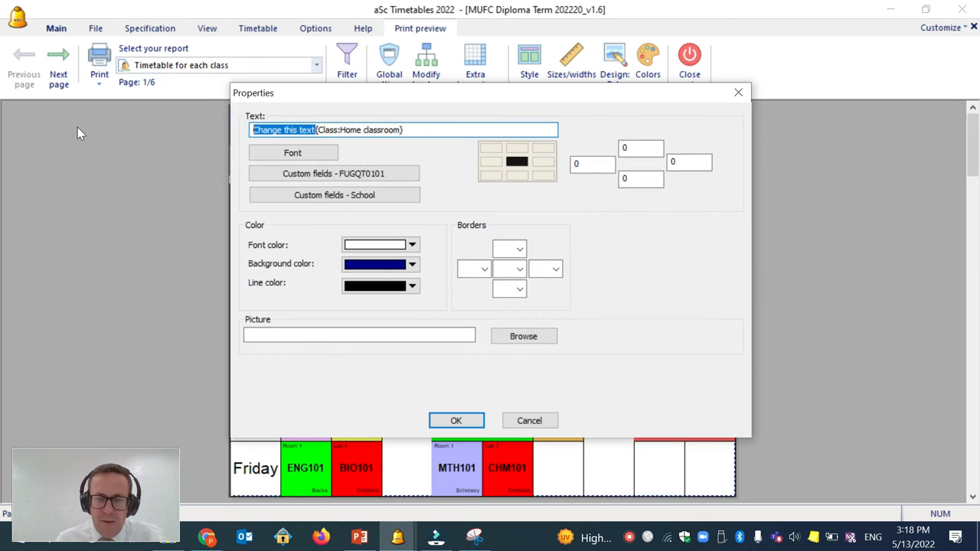
key("BackSpace")
left_click(464, 421)
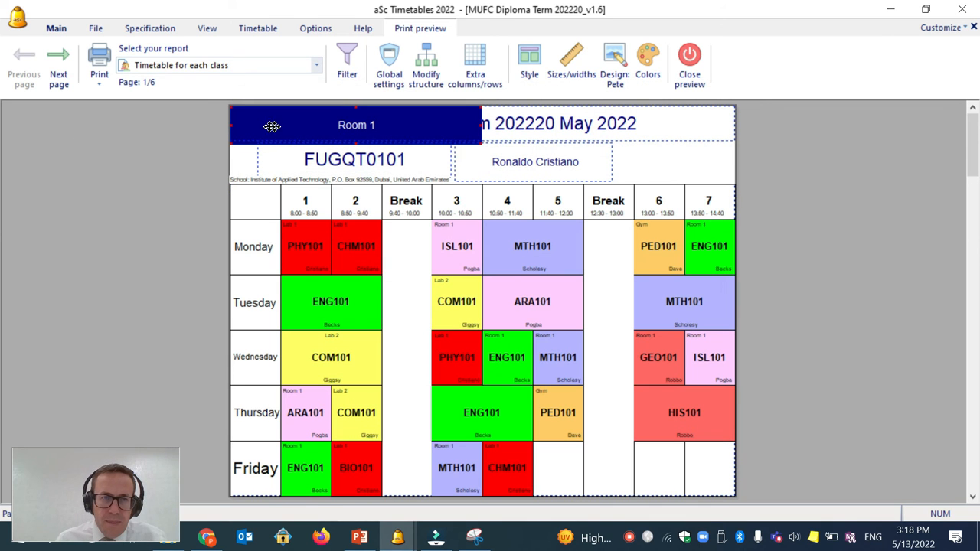
- Narrow the home classroom box and place it to the right of the class teacher box
left_click_drag(231, 125, 354, 134)
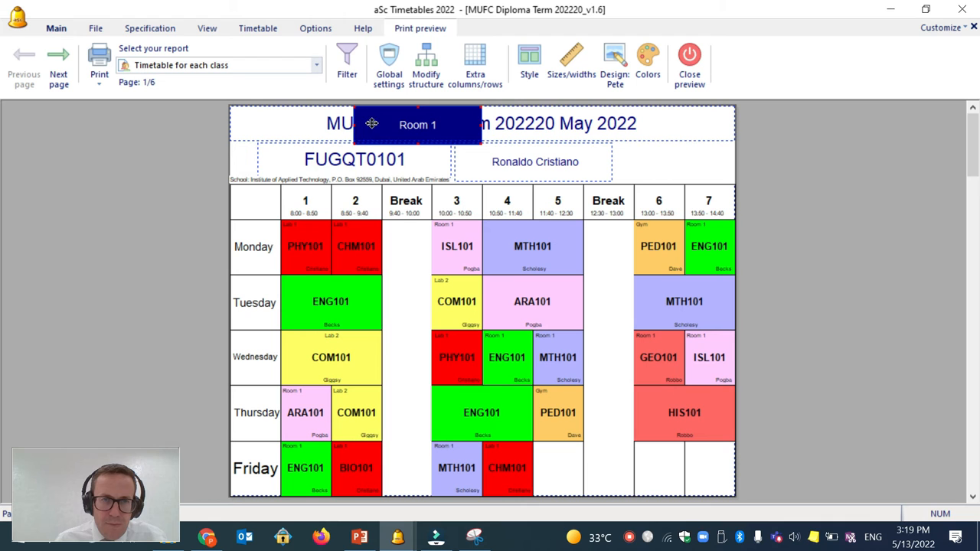
left_click_drag(355, 131, 423, 125)
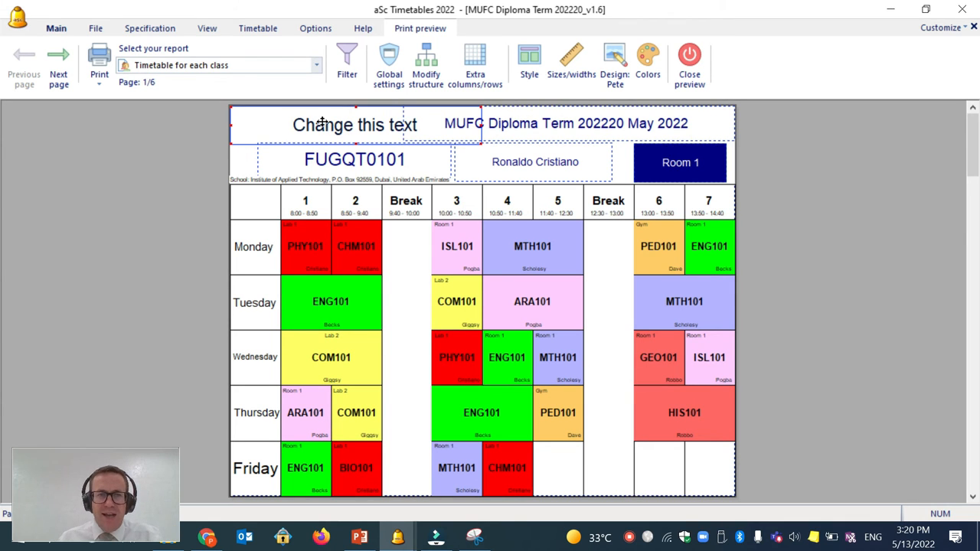
- Delete the leftover "Change this text" object and add a new header object with its text cleared
right_click(315, 117)
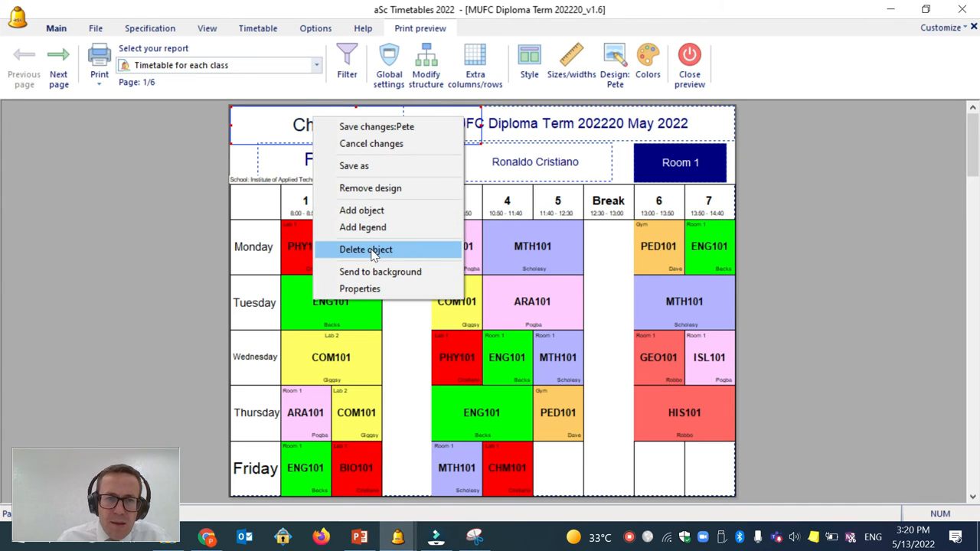
left_click(367, 249)
right_click(330, 129)
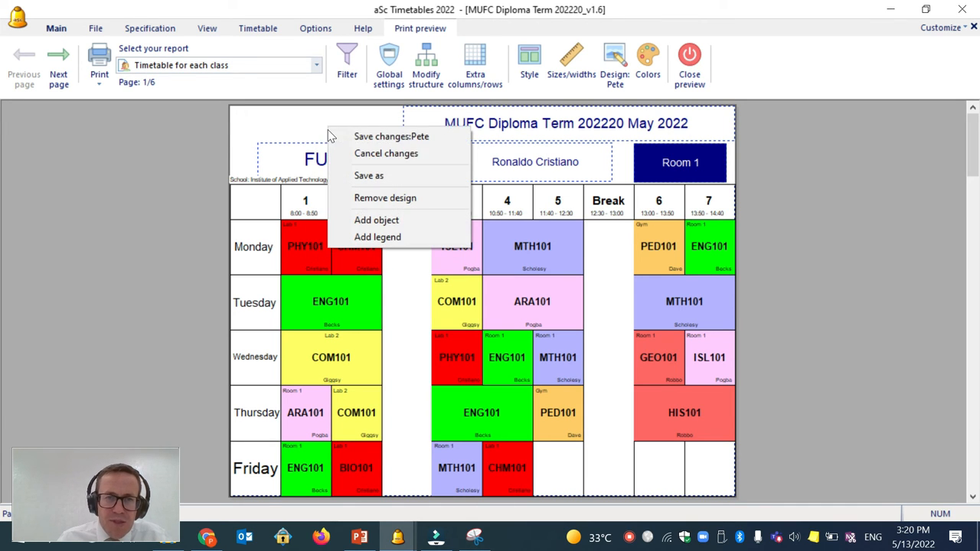
left_click(376, 220)
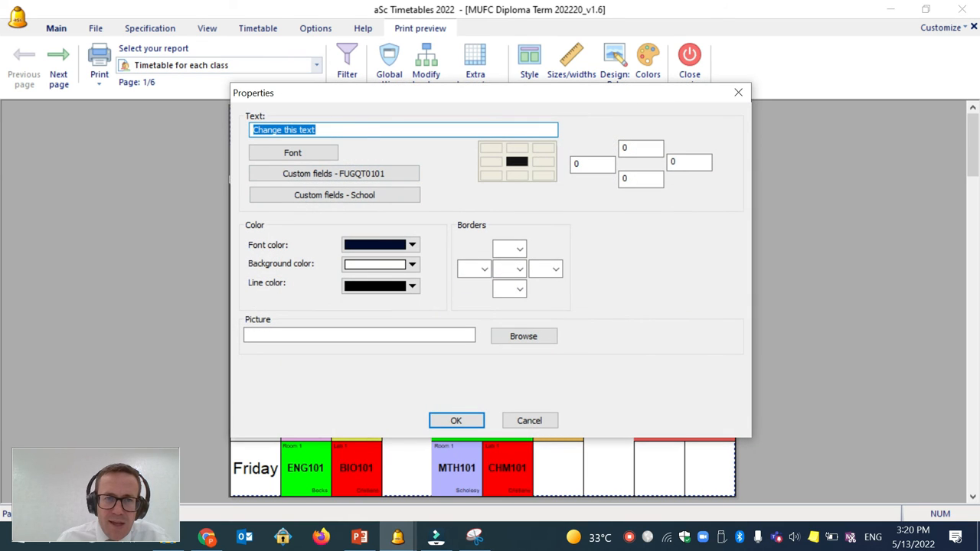
key("Delete")
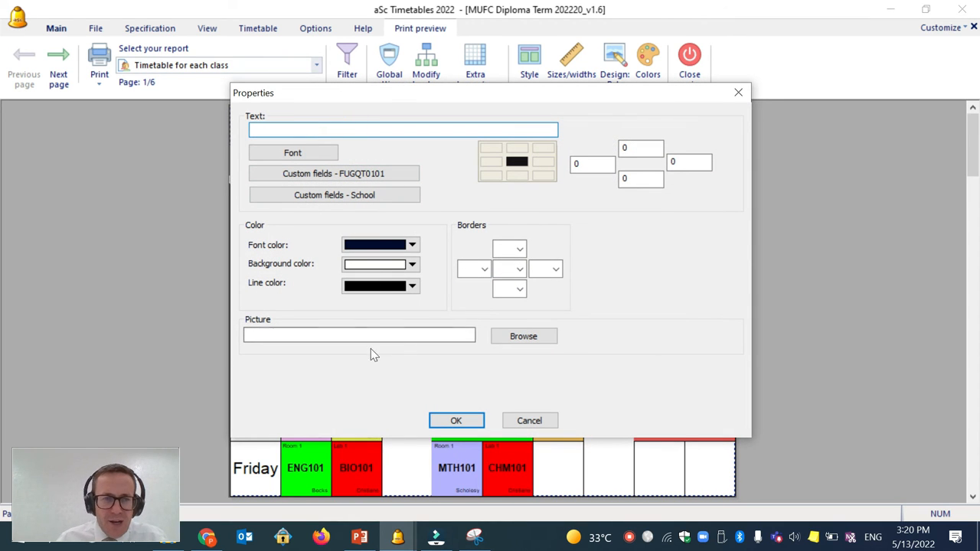
- Use MUFC.png as the new object's picture and shrink the logo into the header's upper-left corner
left_click(280, 334)
left_click(513, 338)
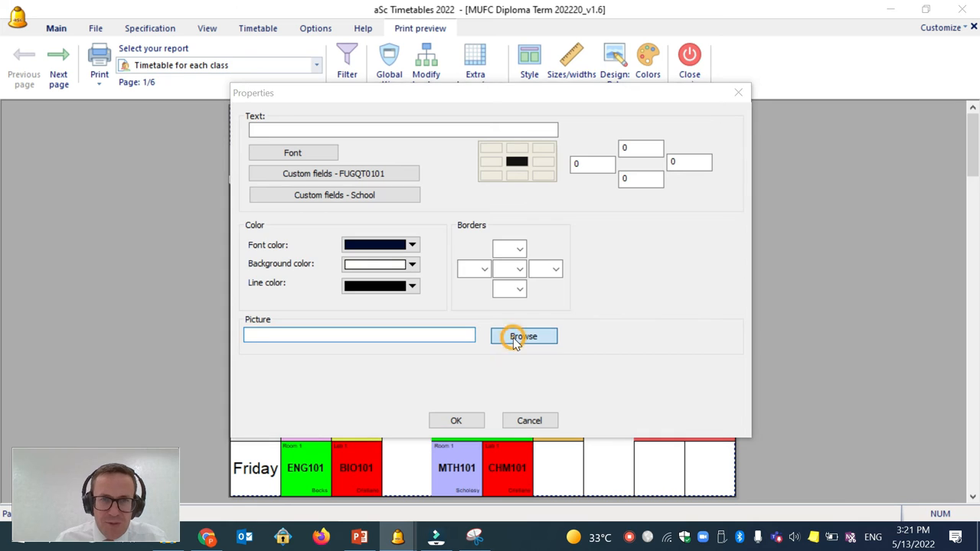
left_click_drag(708, 190, 724, 285)
double_click(439, 242)
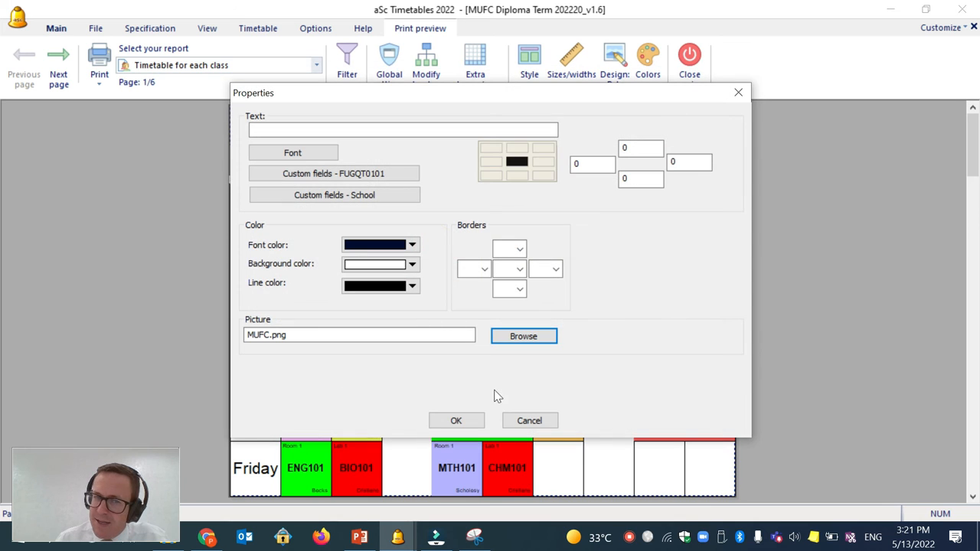
left_click(457, 421)
left_click(371, 131)
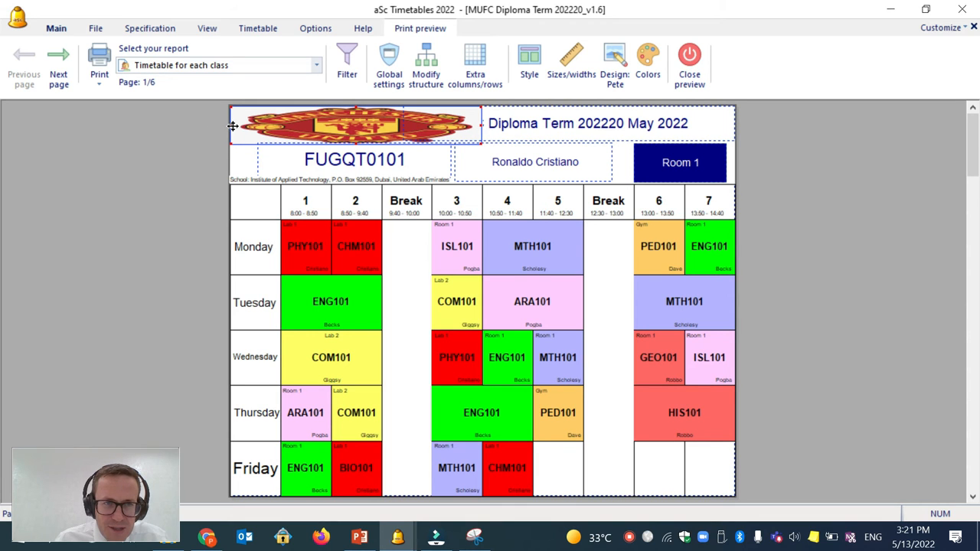
left_click_drag(230, 125, 289, 122)
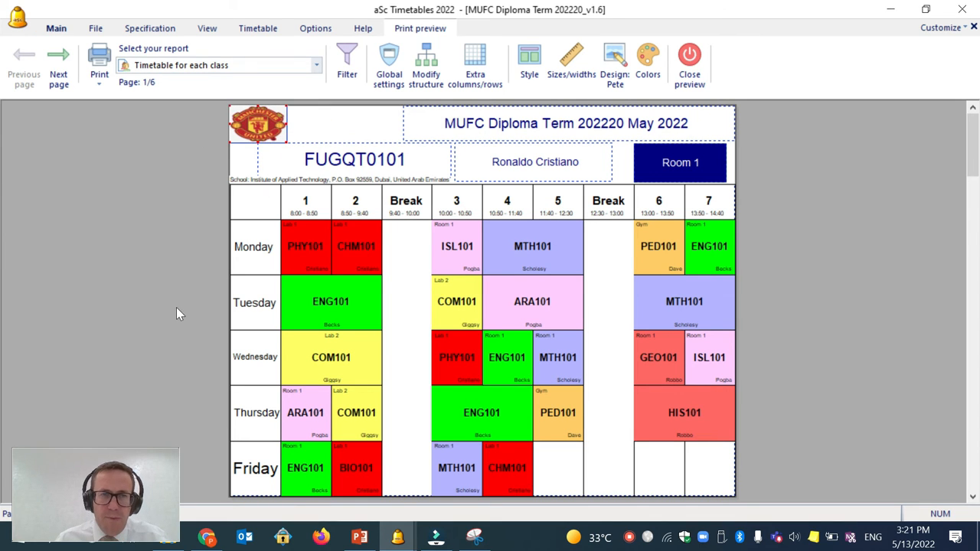
- Save the changes to the current design and page through the remaining class timetables to check the header
left_click(72, 66)
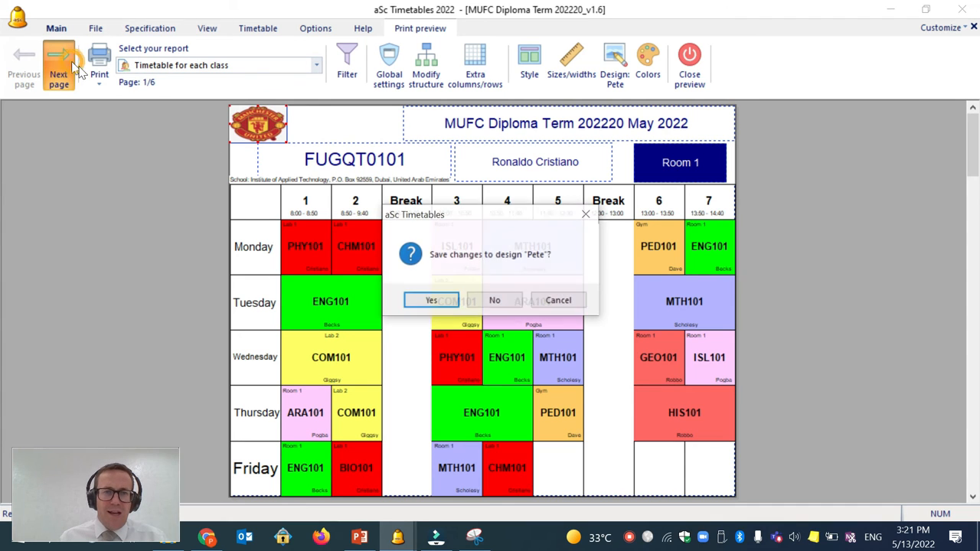
left_click(421, 300)
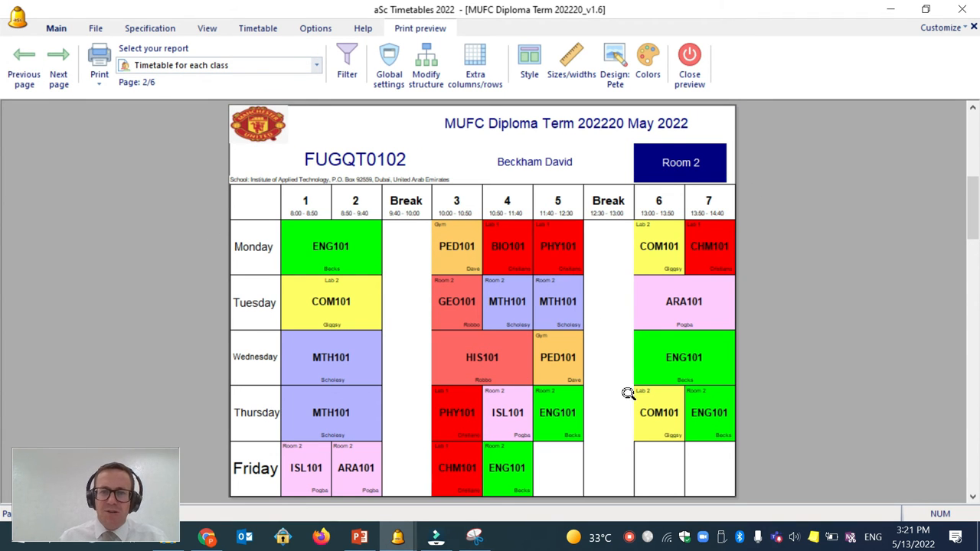
left_click(59, 75)
left_click(58, 74)
left_click(57, 74)
left_click(55, 75)
- Switch to the "Timetable for each teacher" report and page through all teacher timetables to check the design
left_click(199, 66)
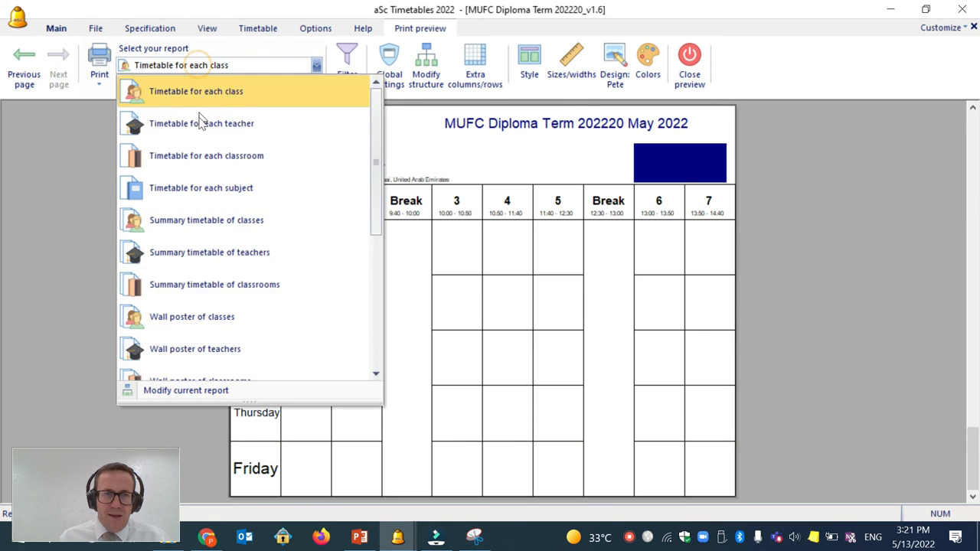
left_click(192, 118)
left_click(58, 69)
left_click(59, 69)
left_click(58, 69)
left_click(58, 69)
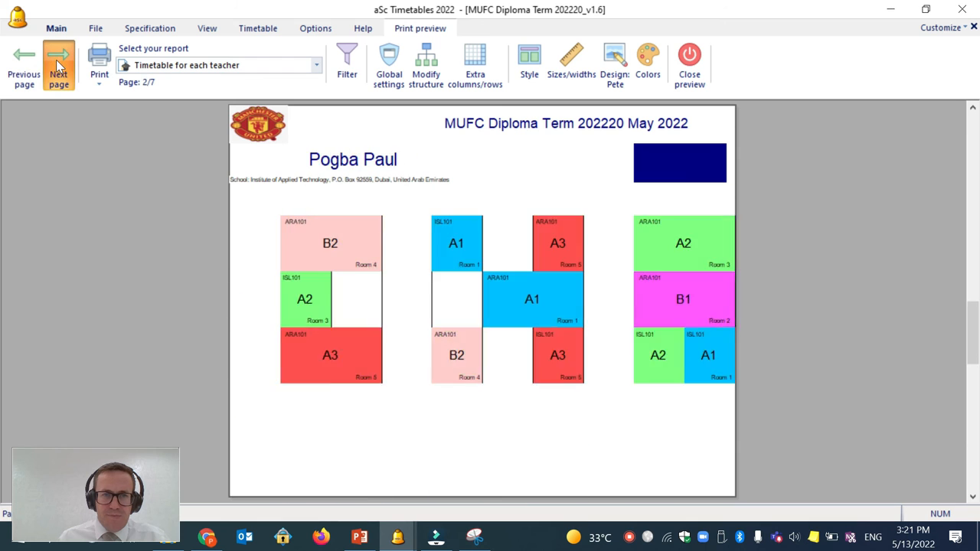
left_click(58, 69)
left_click(58, 69)
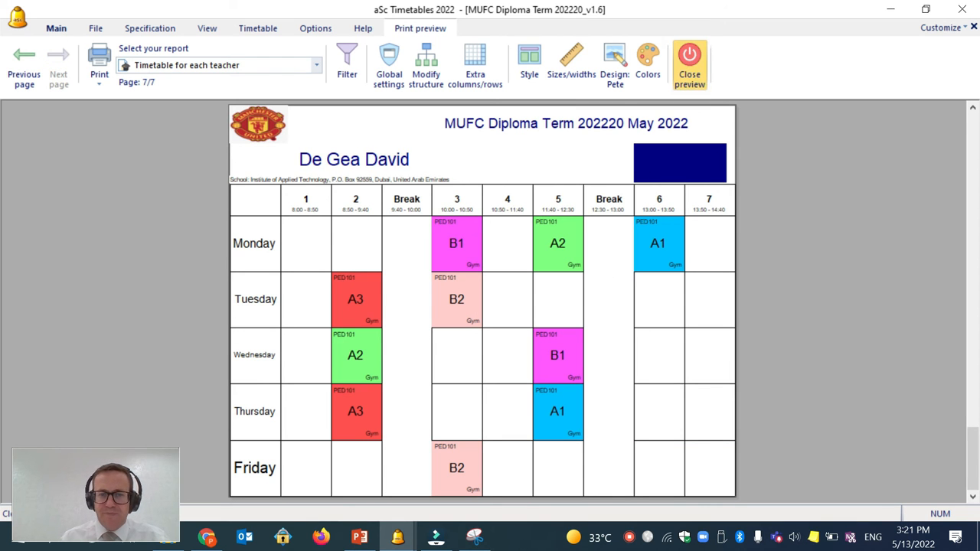
- Switch to PowerPoint and present the slides from the current one through the "Making changes" points
left_click(360, 537)
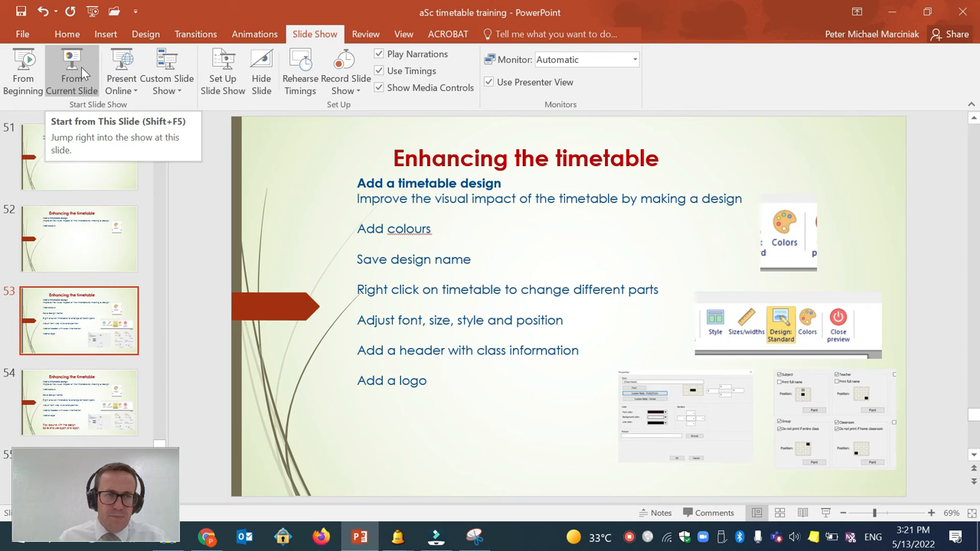
left_click(84, 74)
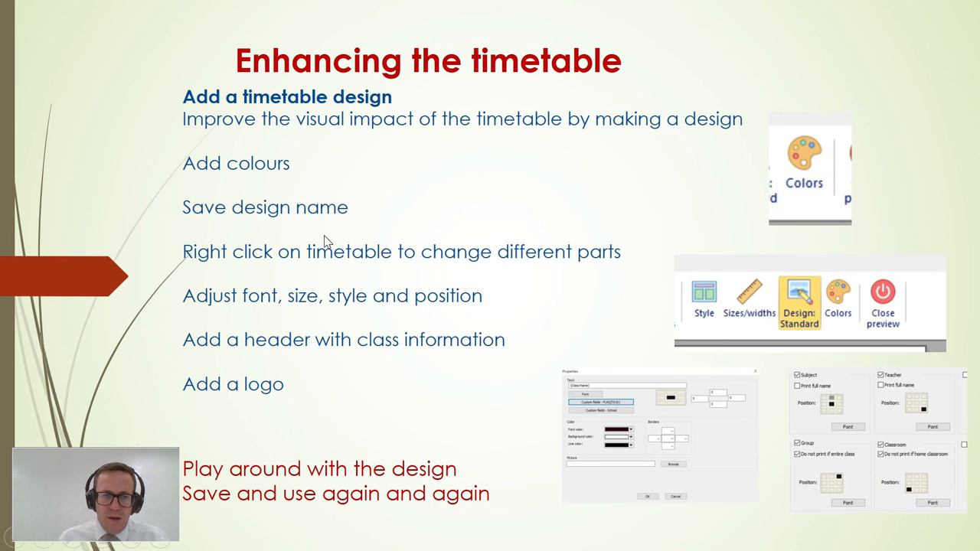
left_click(326, 241)
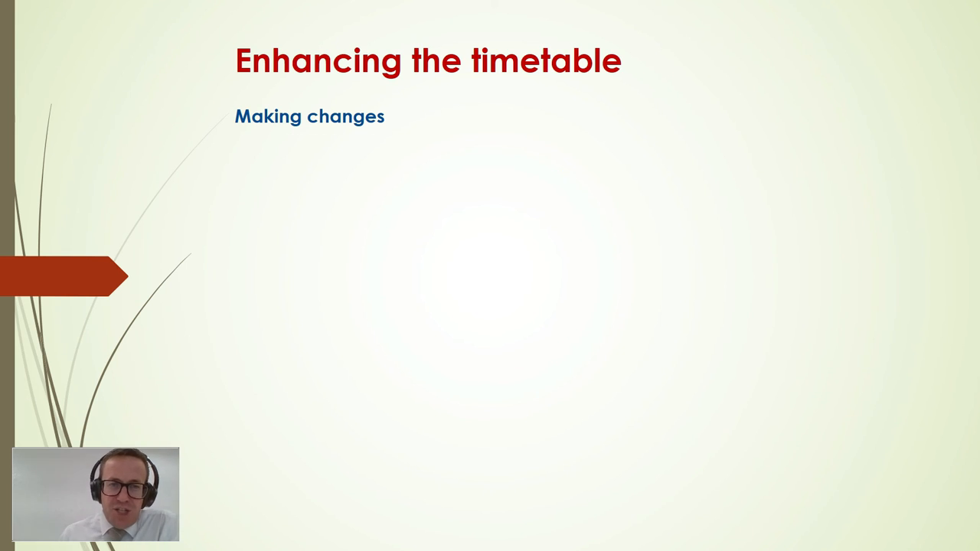
key("Right")
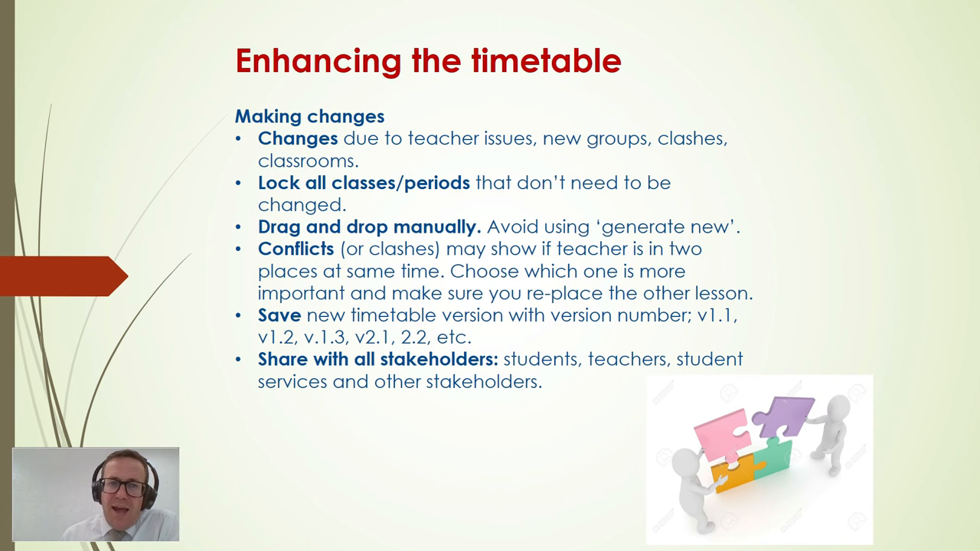